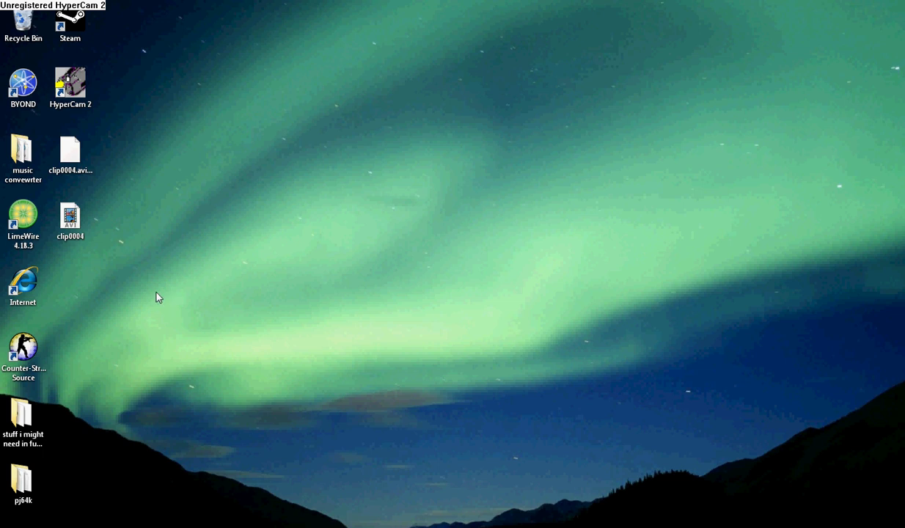
Open Internet Explorer, search Google for project64k, and open the Project64k site at pj64k.emulation64.com
double_click(24, 287)
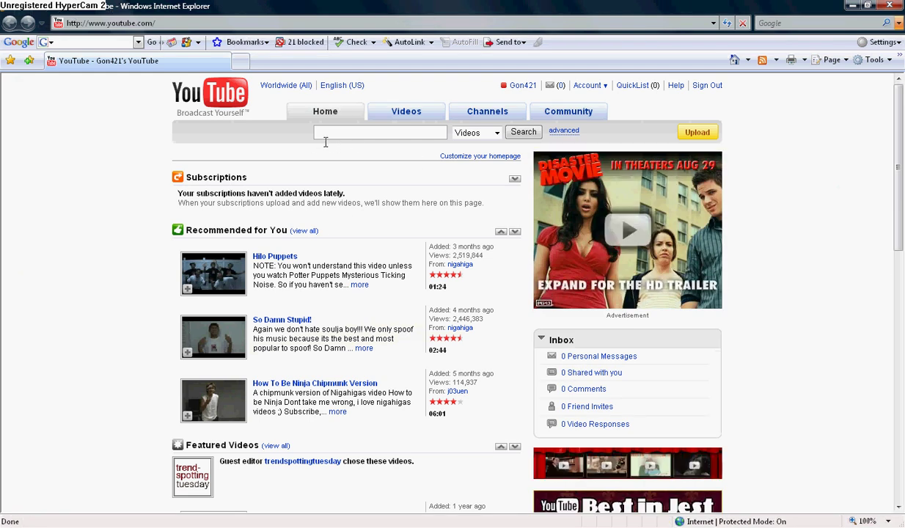
left_click(78, 41)
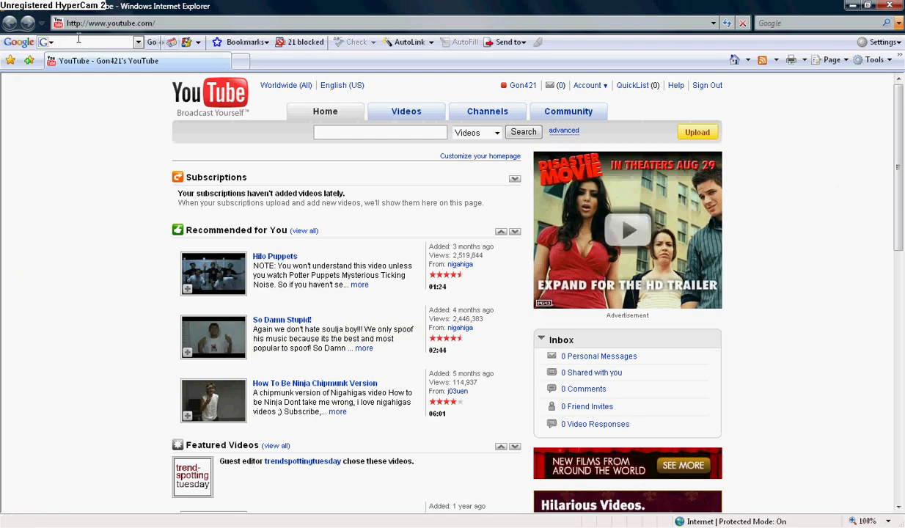
type("pr")
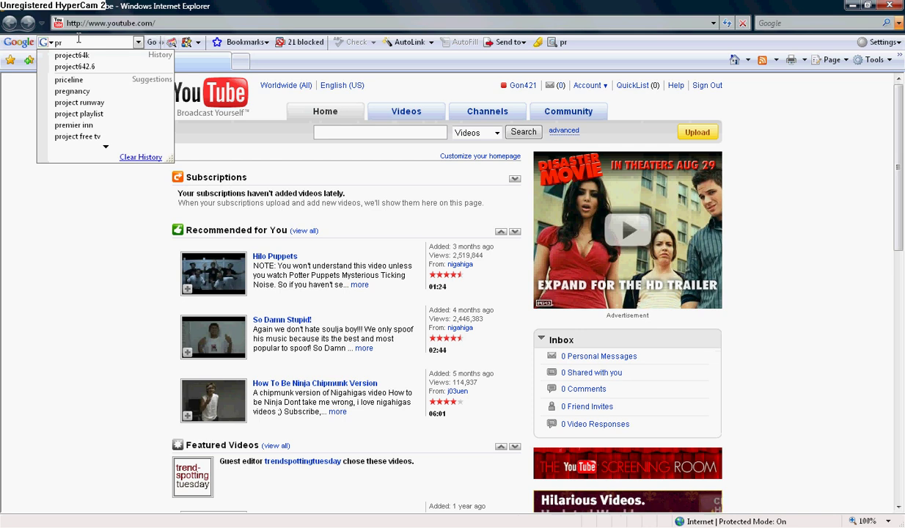
key("Down")
key("Return")
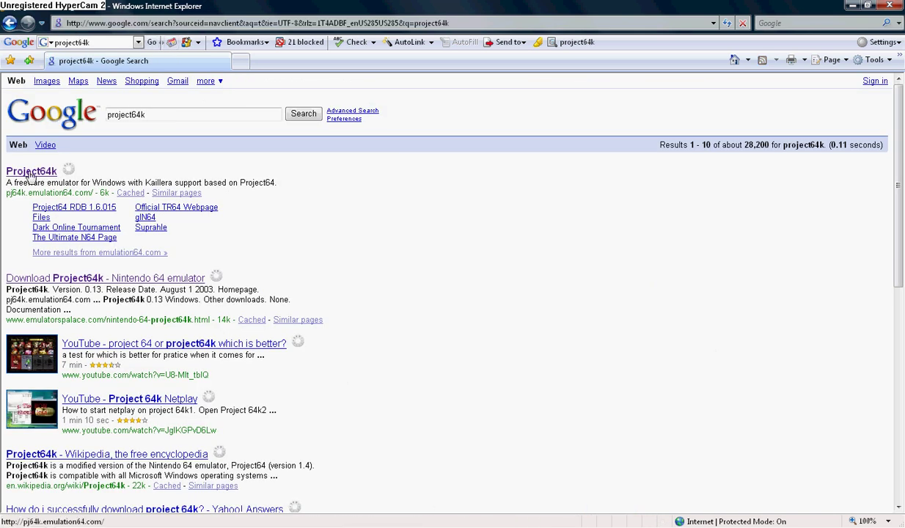
left_click(31, 172)
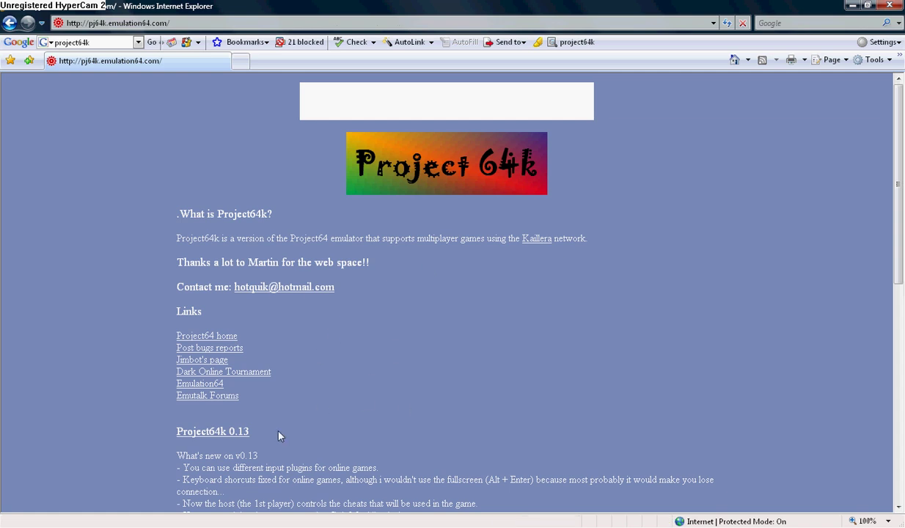
Start saving the Project64k 0.13 download, then cancel it and minimize the browser
scroll(279, 434, "down", 2)
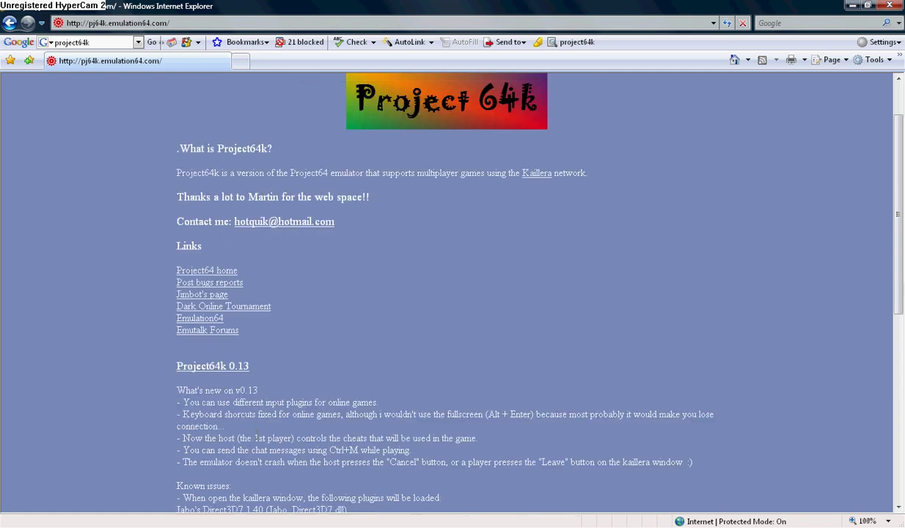
left_click(232, 370)
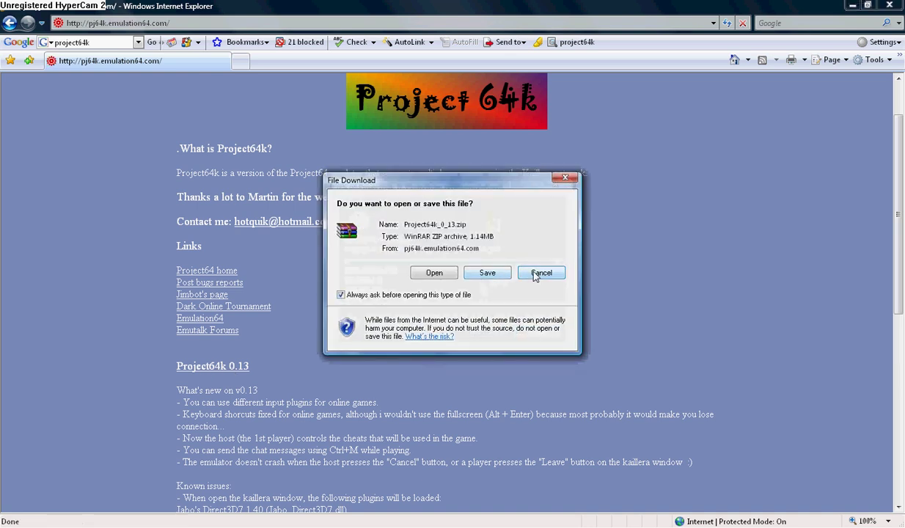
left_click(487, 273)
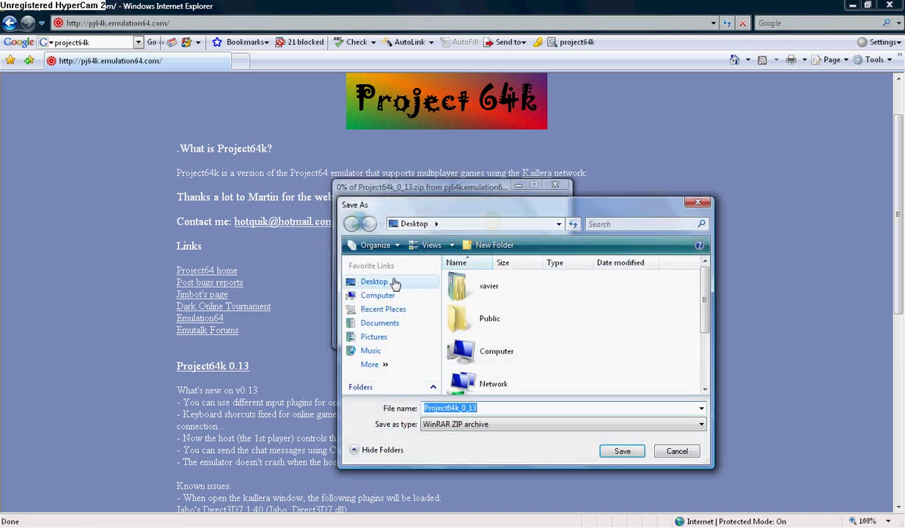
left_click(675, 451)
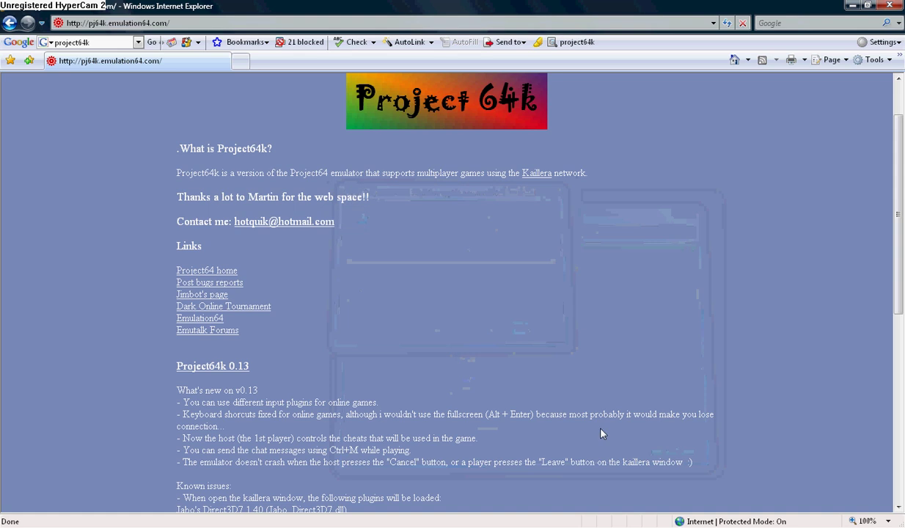
left_click(884, 5)
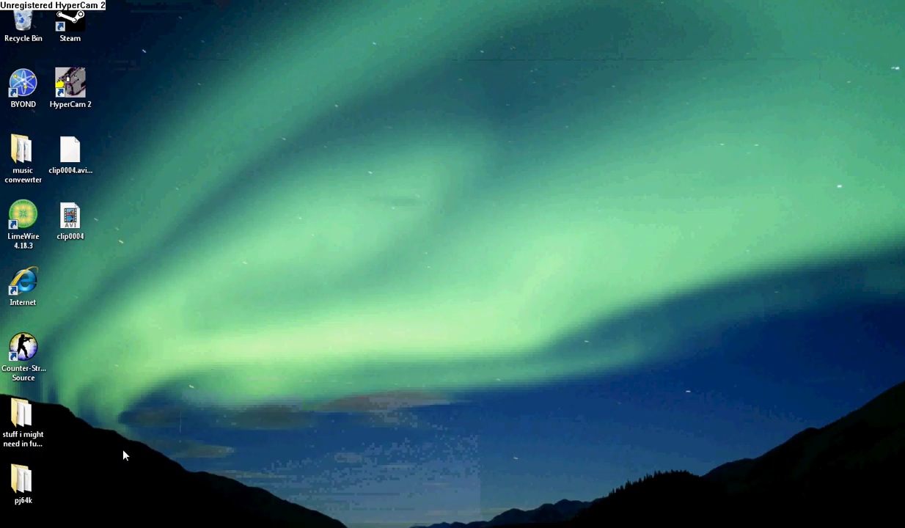
Open the Project64k_0_13 archive from the "stuff i might need in future" folder and dismiss the WinRAR license reminder
double_click(33, 429)
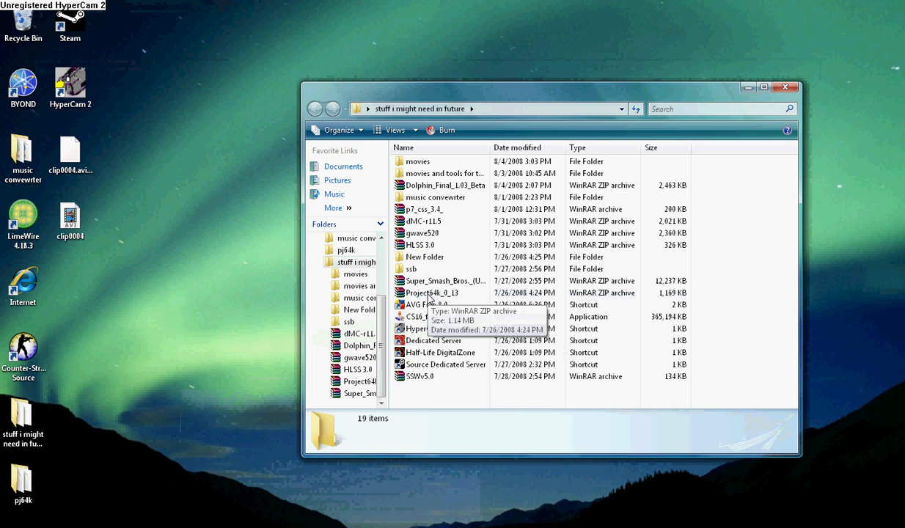
double_click(425, 296)
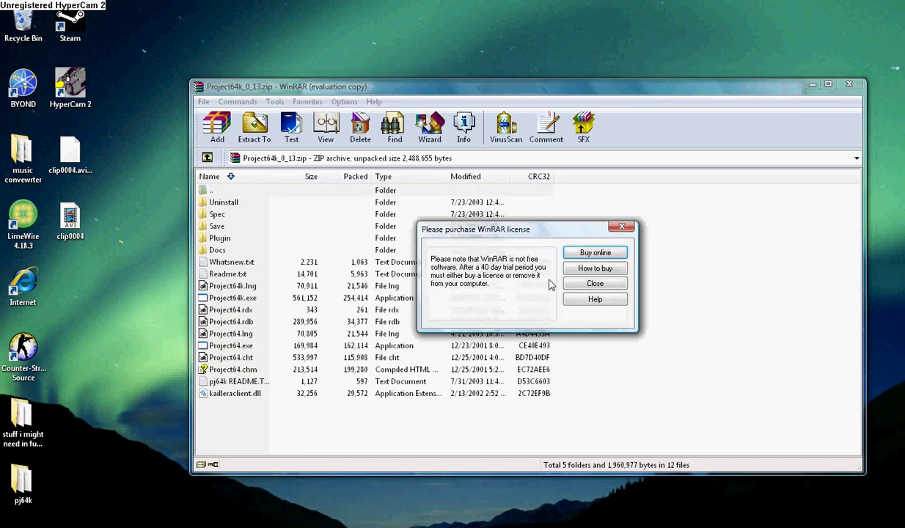
left_click(579, 291)
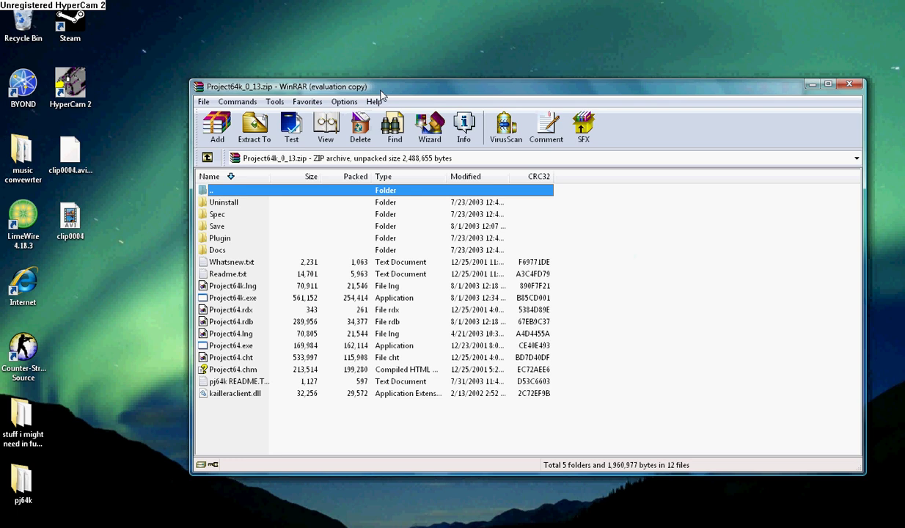
Select all the files and folders in the Project64k_0_13 archive, then close the archive and its folder window
left_click_drag(369, 91, 313, 86)
left_click(475, 424)
left_click_drag(476, 424, 304, 206)
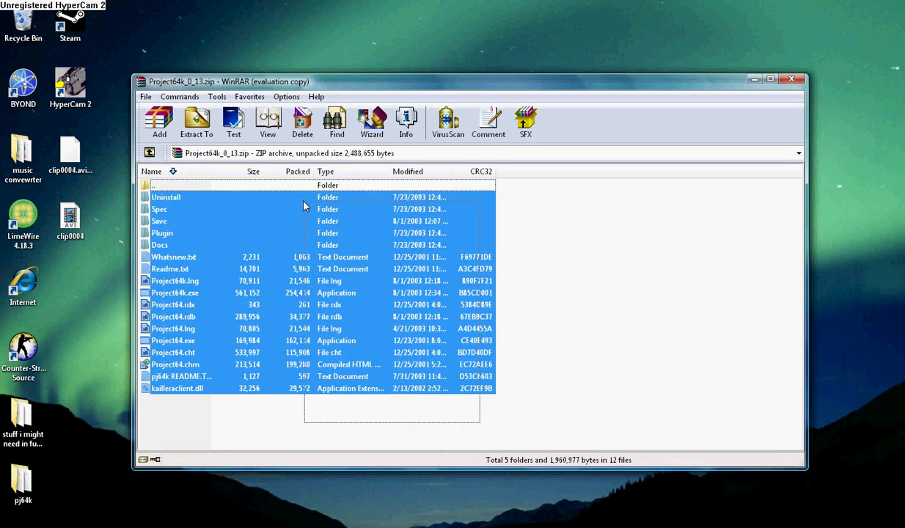
left_click_drag(229, 199, 483, 523)
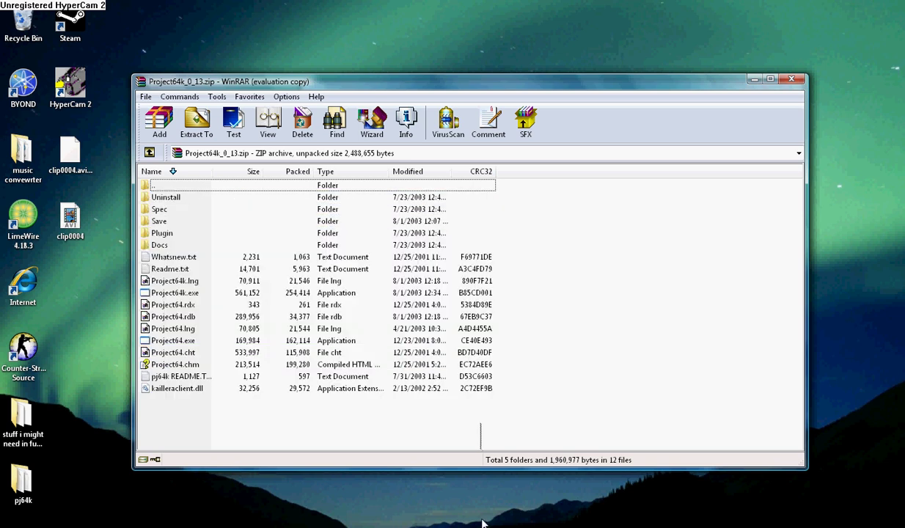
left_click(794, 80)
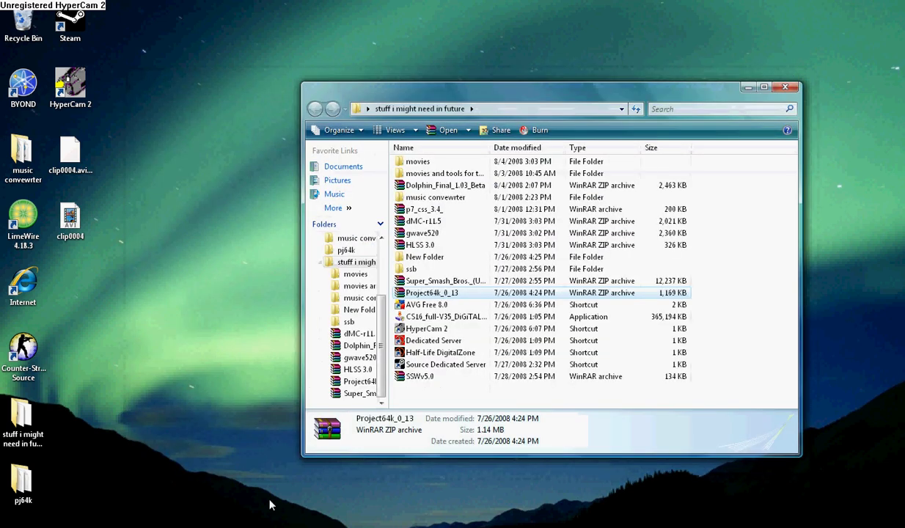
right_click(418, 525)
left_click(455, 519)
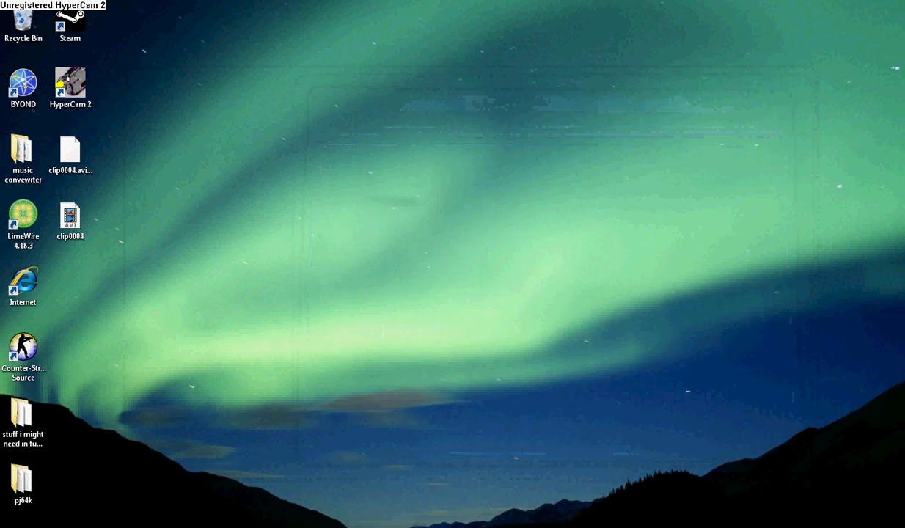
Return to the browser, search Google for coolroms, and open the CoolROM.com site
left_click(275, 527)
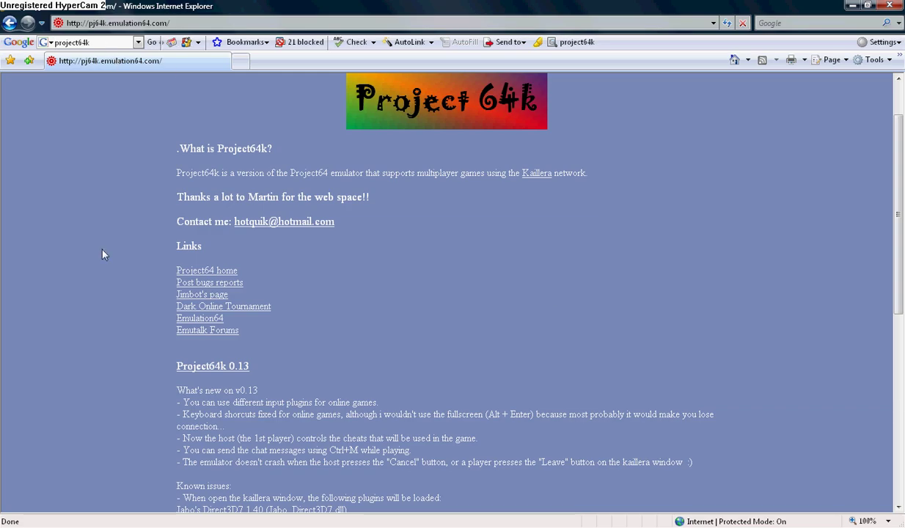
left_click(88, 42)
type("c")
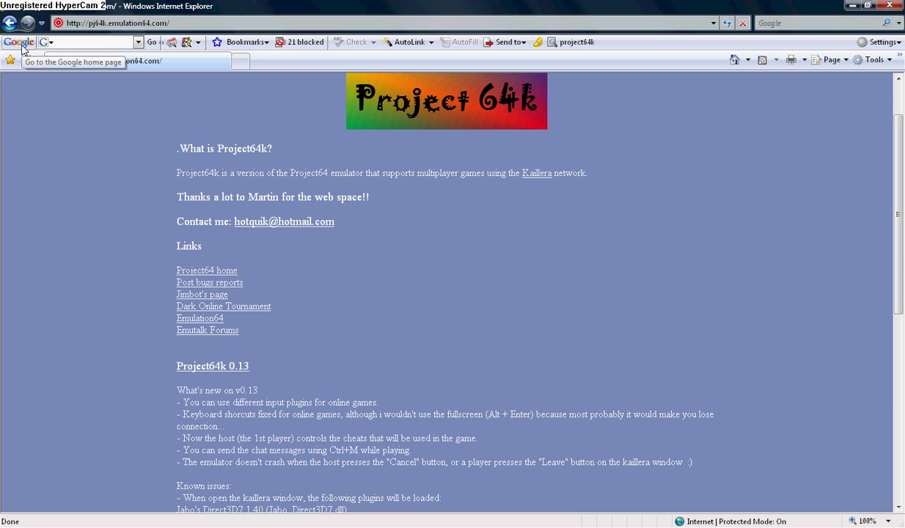
type("ool")
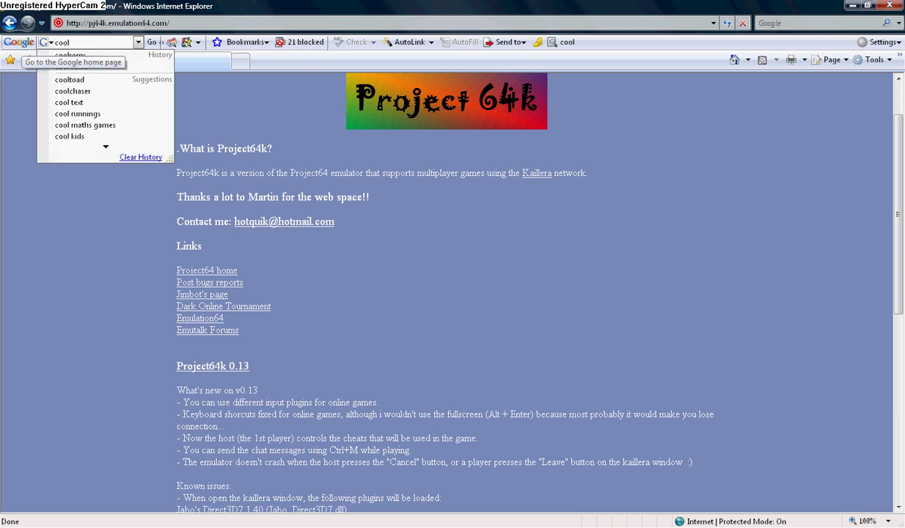
type("roms")
key("Return")
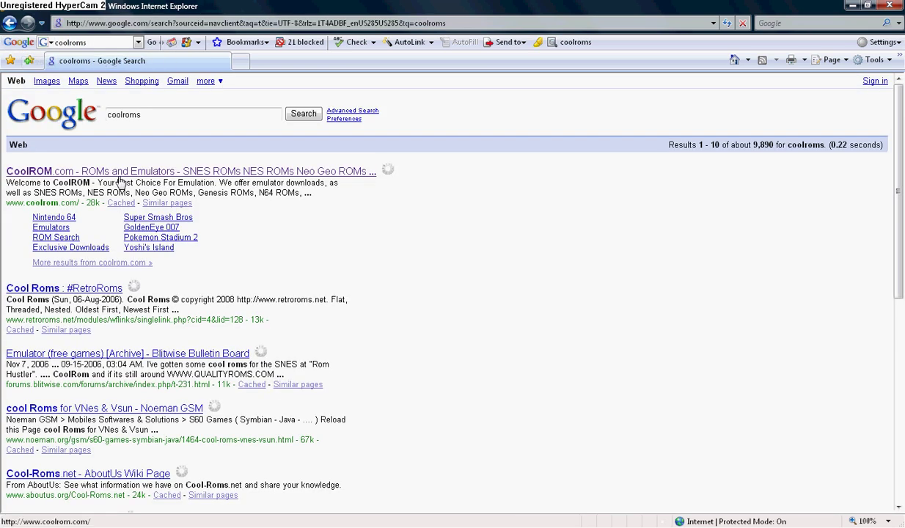
left_click(161, 173)
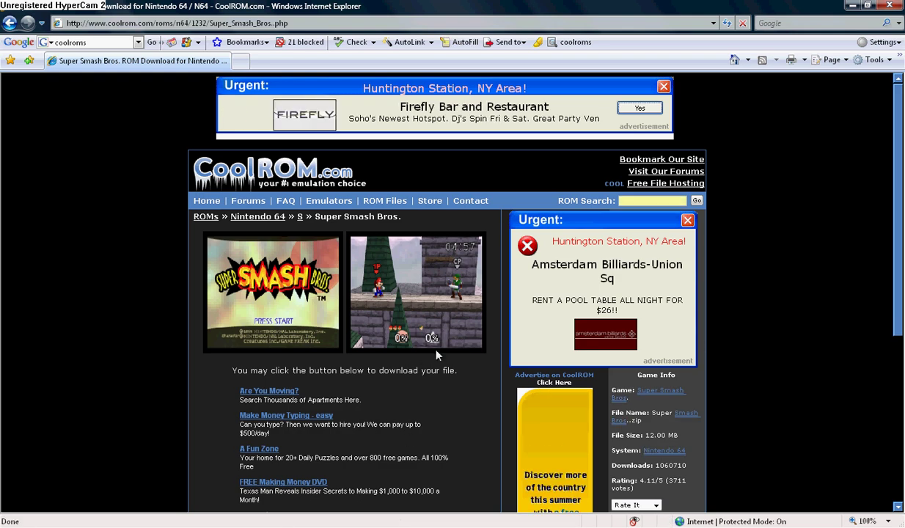
Start the Super Smash Bros. ROM download from its CoolROM page, then cancel it and minimize the browser
scroll(371, 360, "down", 2)
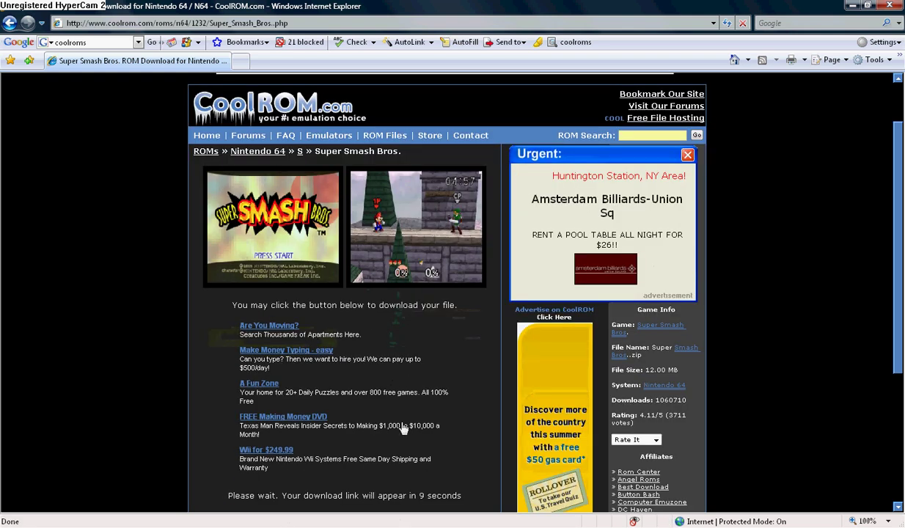
scroll(405, 428, "down", 2)
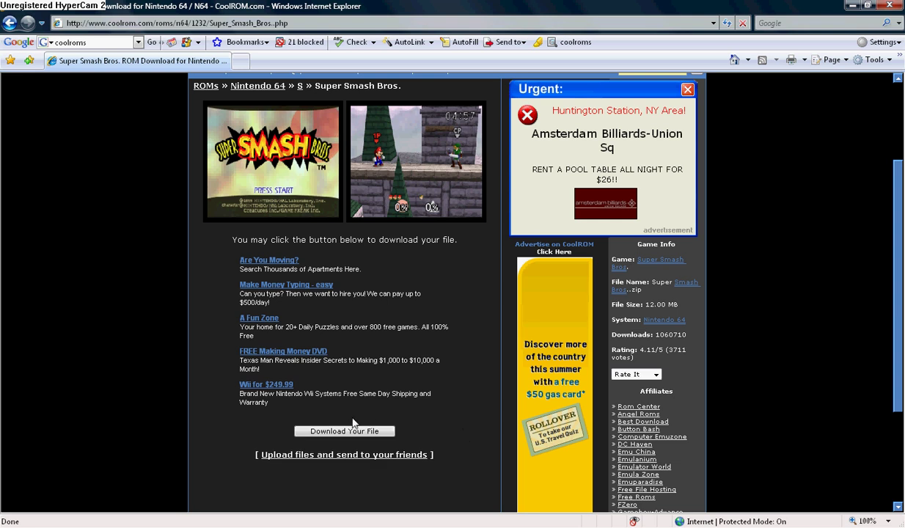
left_click(355, 431)
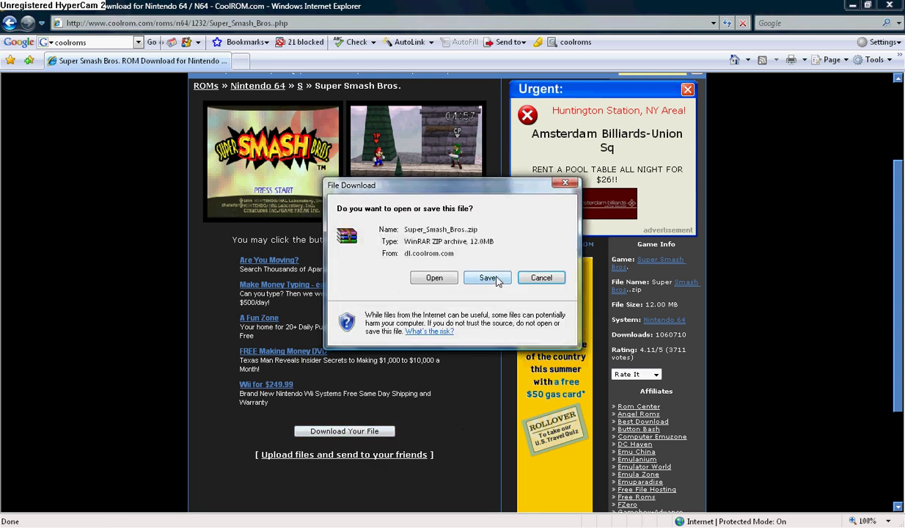
left_click(542, 278)
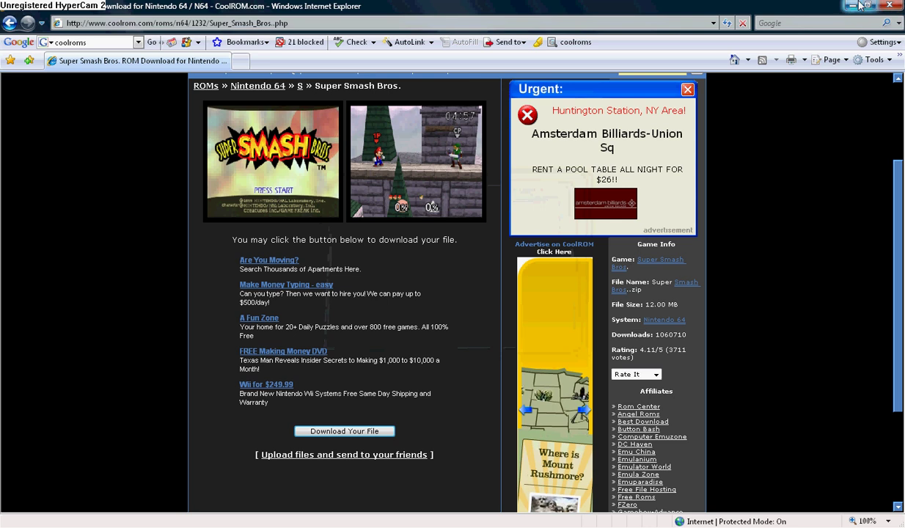
left_click(854, 5)
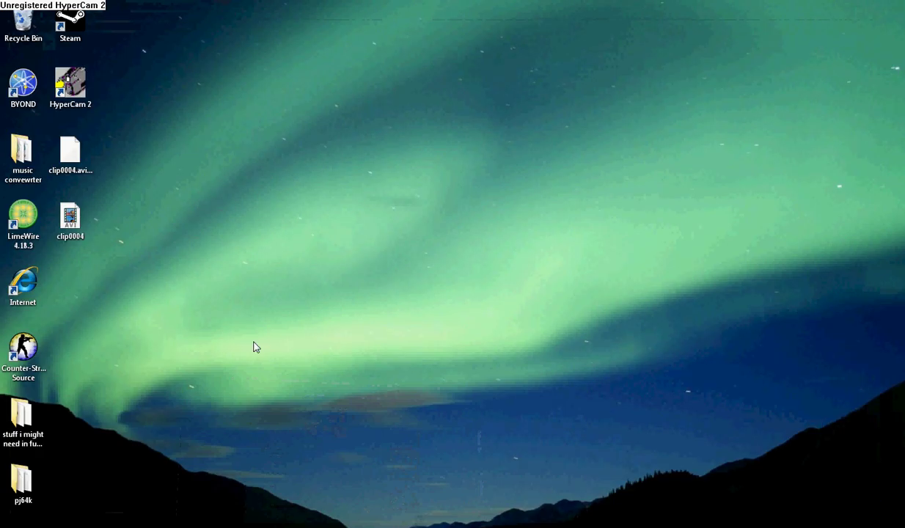
View the ROM file inside the Super_Smash_Bros._(U)_[!] archive in "stuff i might need in future", then close the archive and folder
double_click(18, 433)
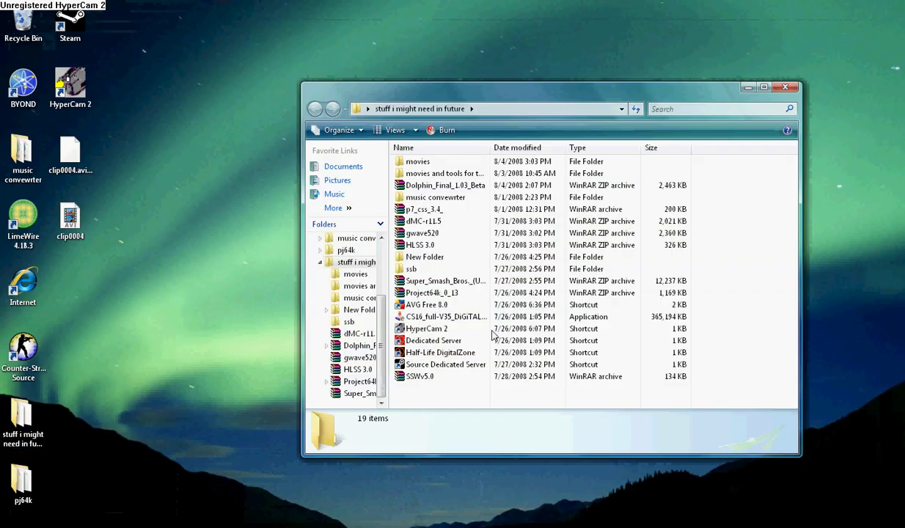
double_click(446, 283)
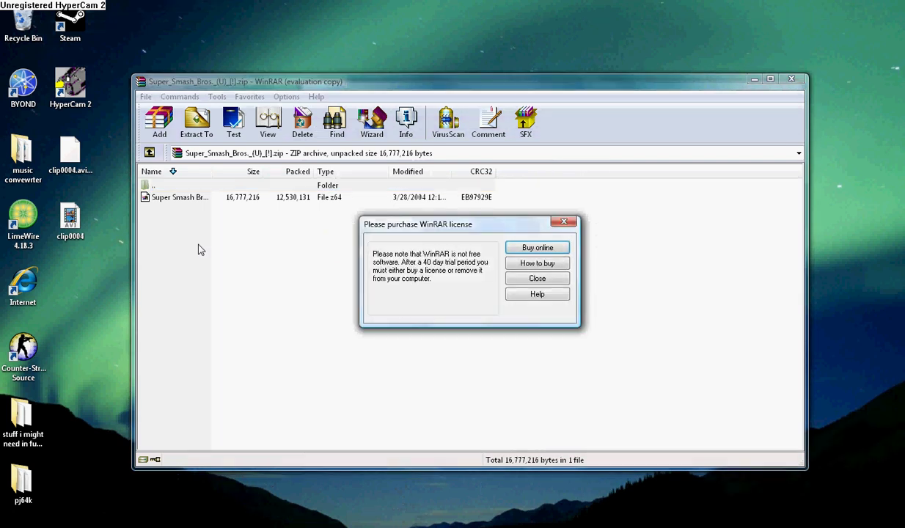
left_click(537, 278)
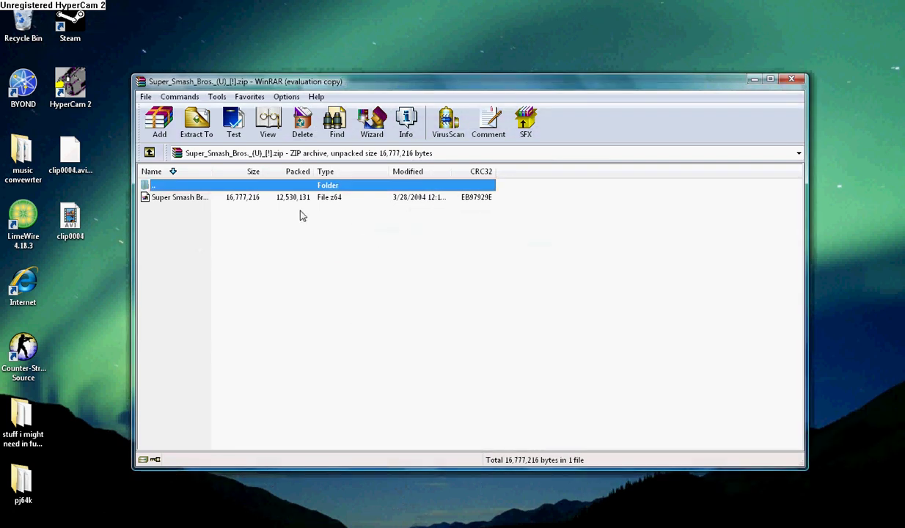
left_click(175, 198)
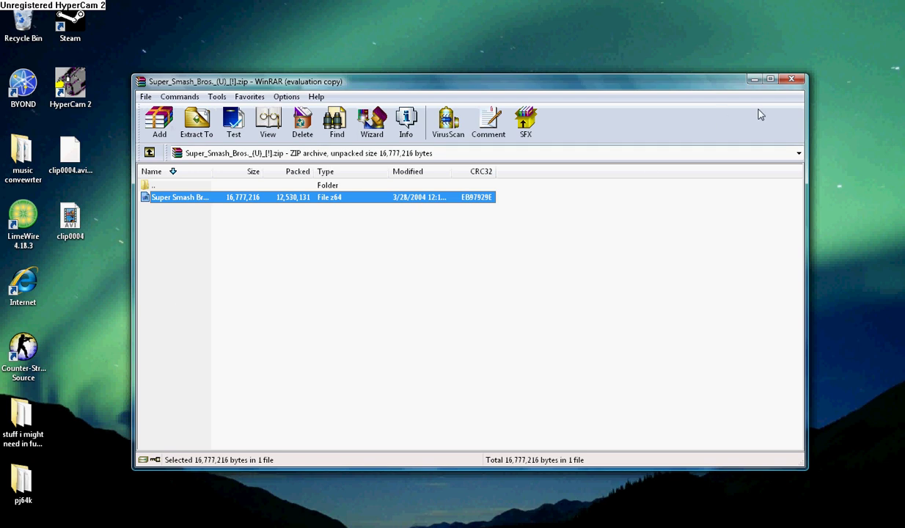
left_click(793, 80)
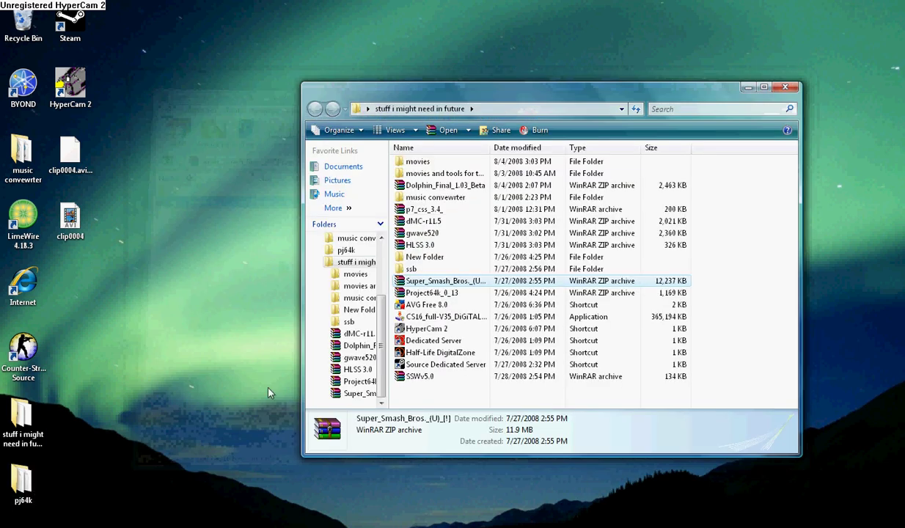
left_click(785, 86)
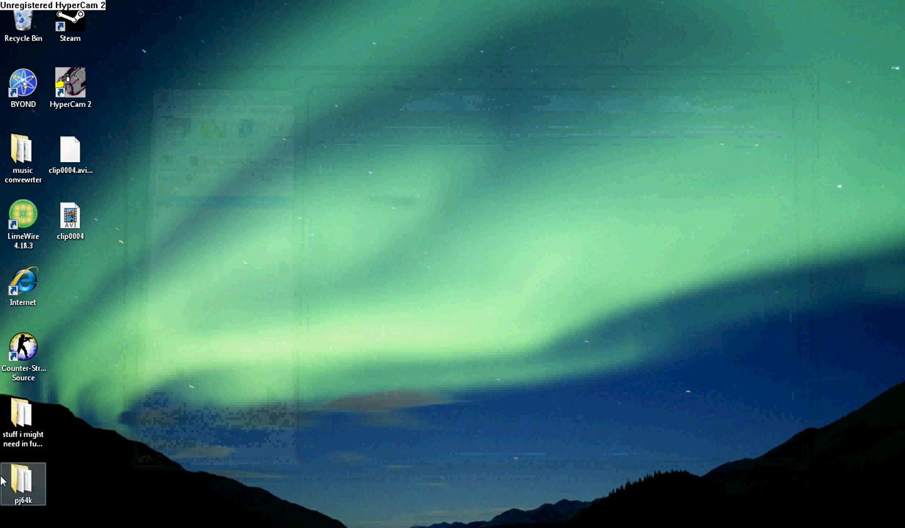
Open the desktop's pj64k folder and go into its ssb subfolder
double_click(12, 485)
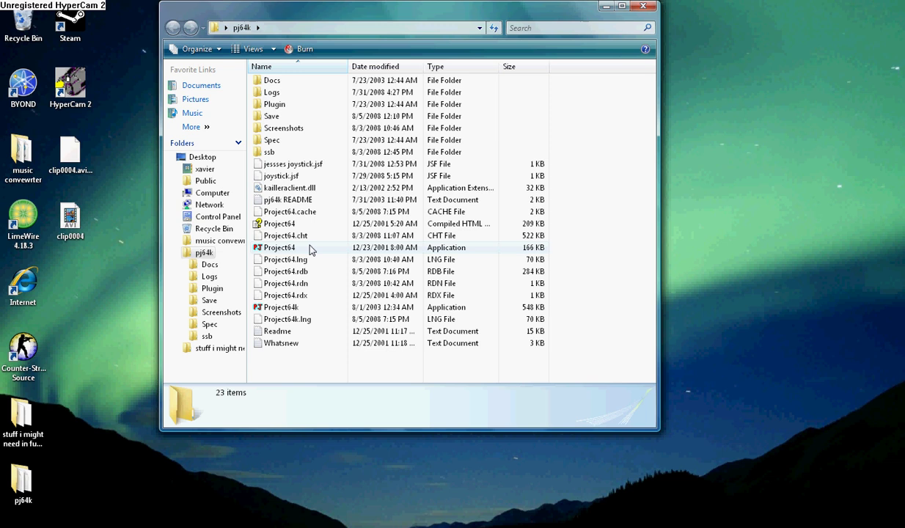
double_click(302, 153)
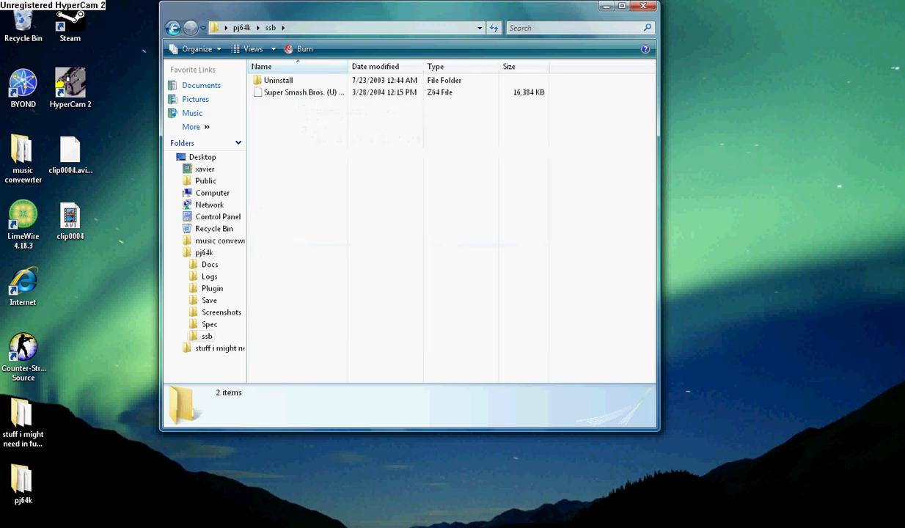
Launch Project64k from the pj64k folder and set its ROM directory to the ssb subfolder of pj64k
left_click(172, 28)
double_click(294, 307)
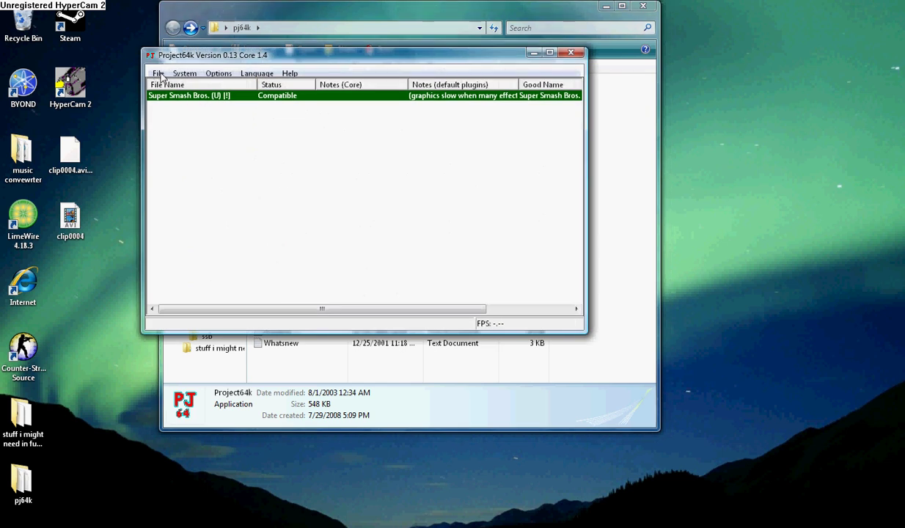
left_click(158, 73)
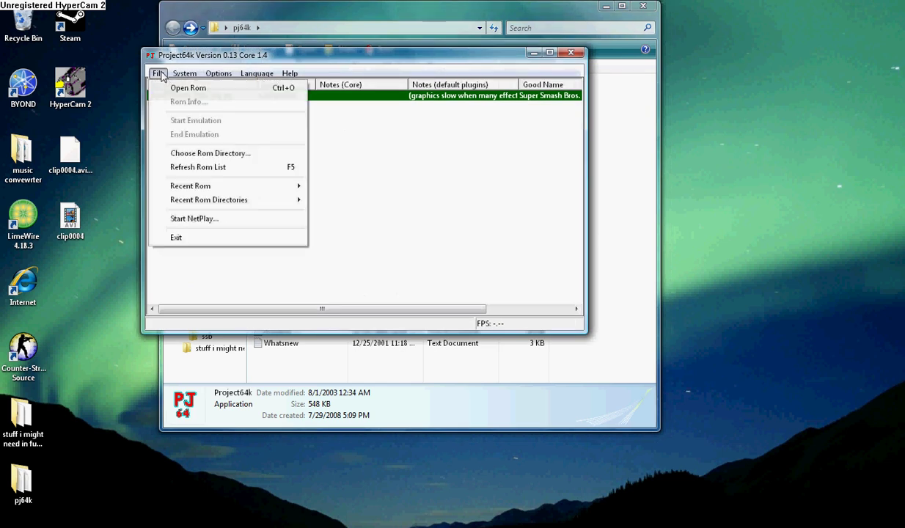
left_click(222, 157)
scroll(477, 280, "down", 1)
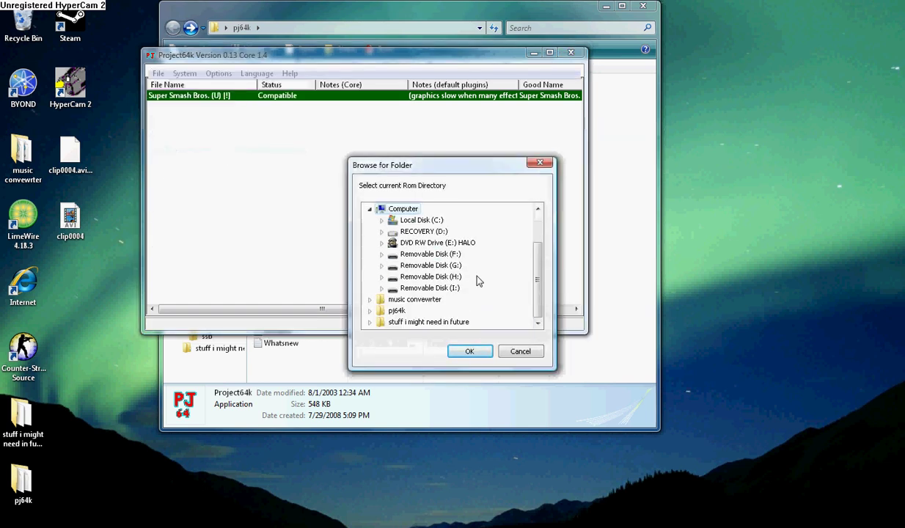
double_click(397, 312)
double_click(404, 321)
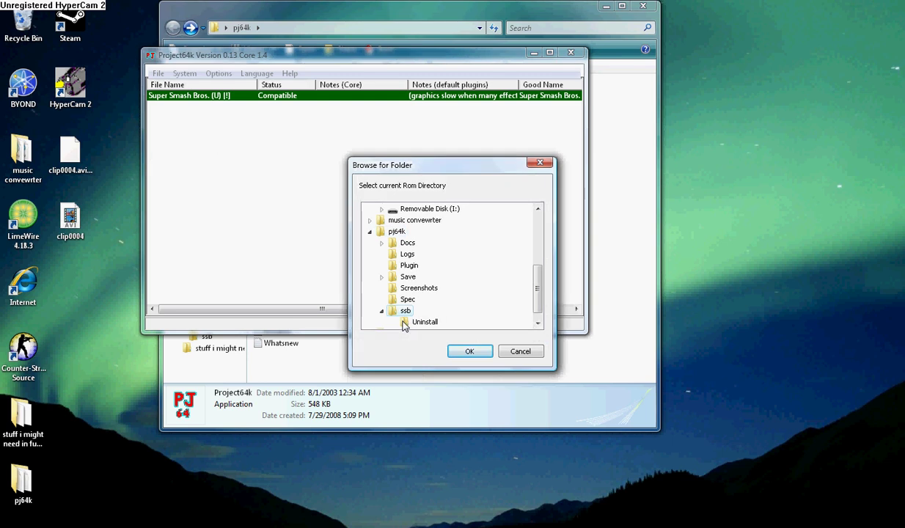
left_click(469, 351)
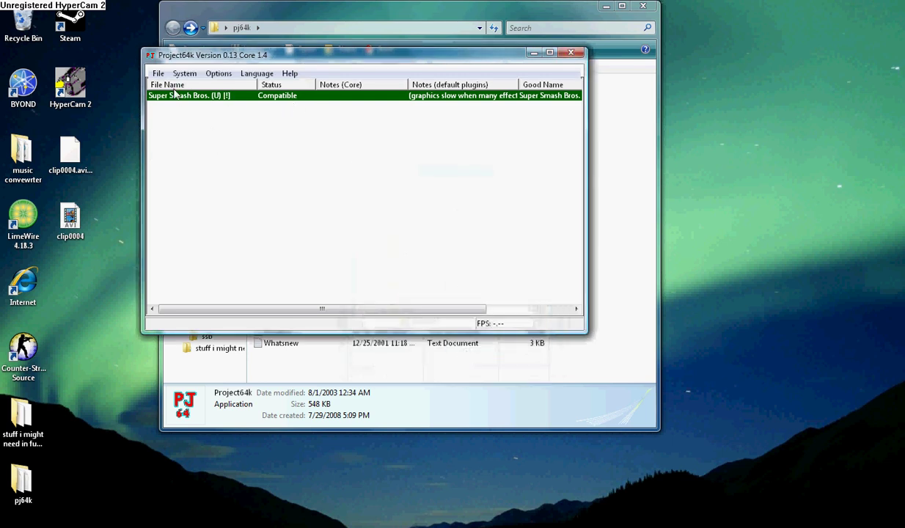
Start NetPlay and connect to the Emularena Grounds - (Unit X) server in New York City
left_click(157, 74)
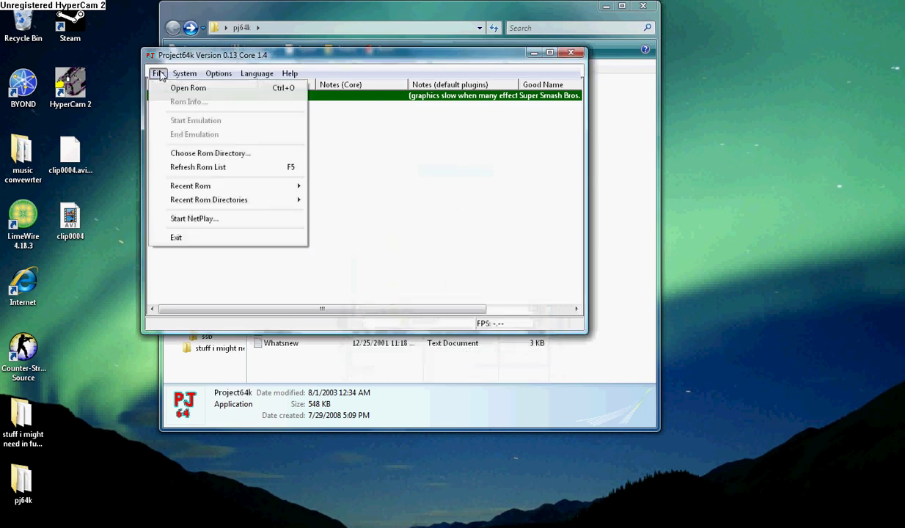
left_click(202, 220)
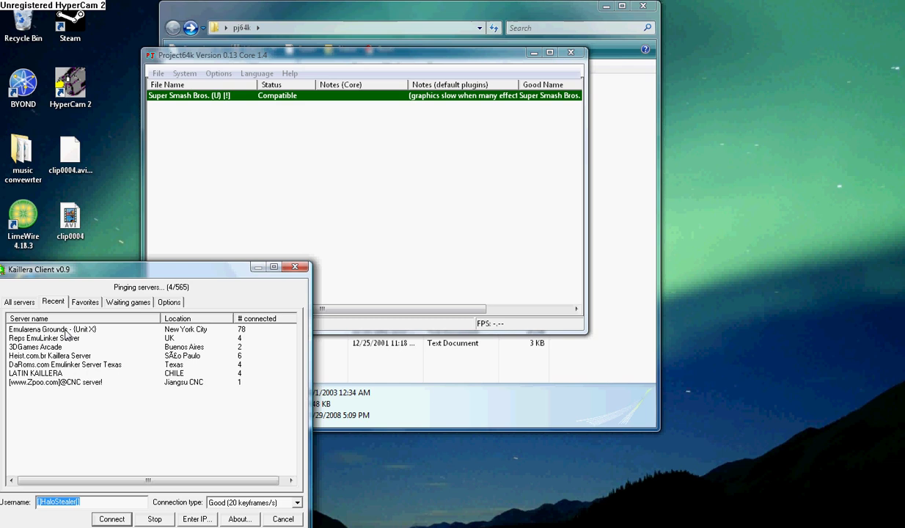
double_click(53, 329)
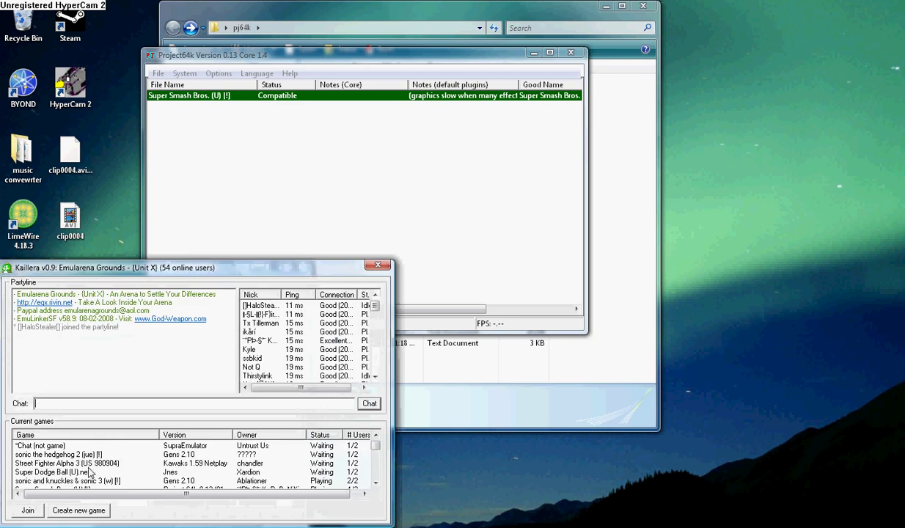
Look through the server's current games and join the waiting Super Smash Bros. (U) [!] game that runs on Project 64k 0.13
left_click(60, 472)
scroll(61, 467, "down", 1)
scroll(64, 468, "up", 2)
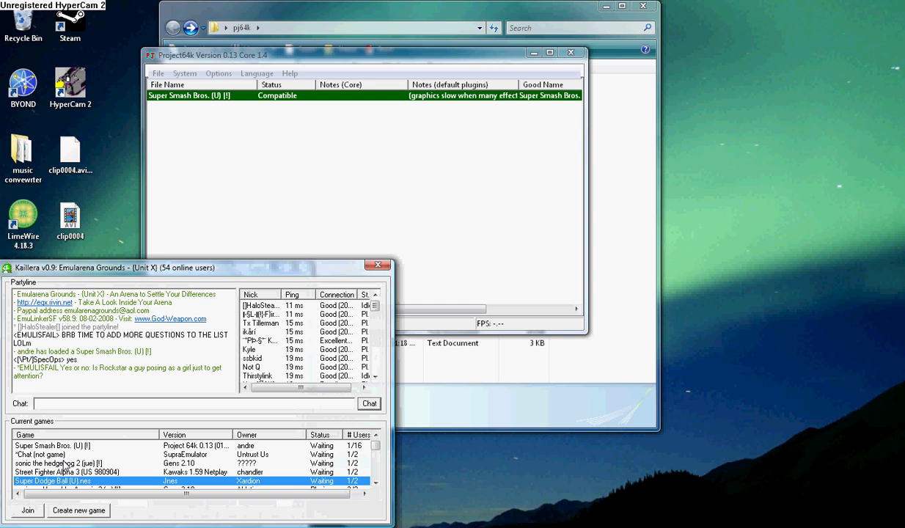
scroll(226, 477, "down", 1)
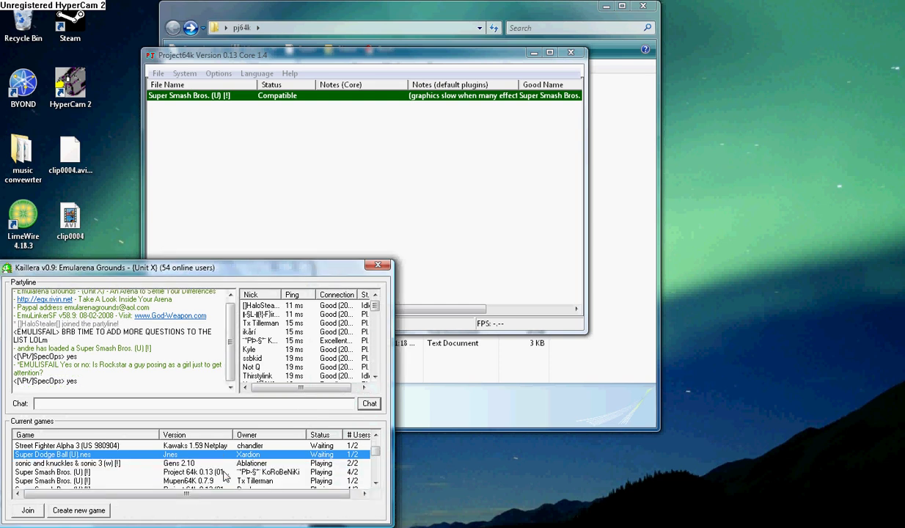
scroll(224, 477, "down", 2)
scroll(86, 455, "up", 5)
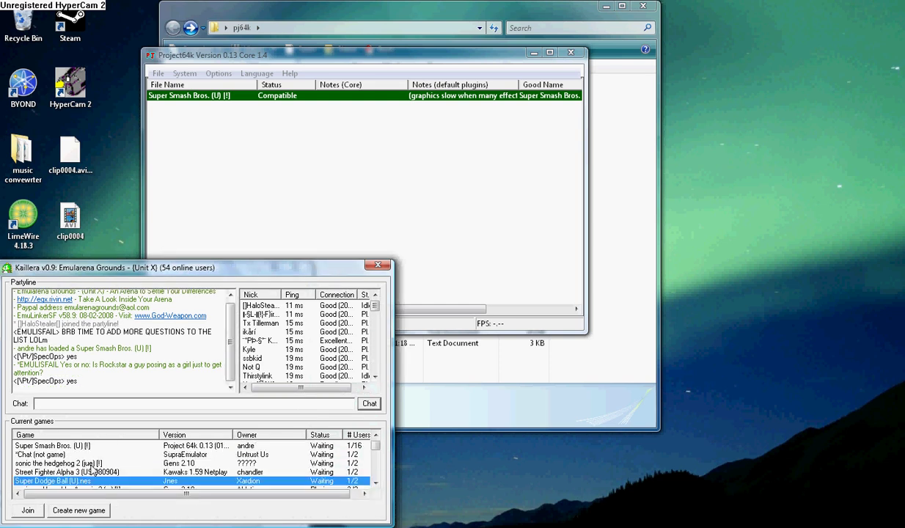
left_click(62, 445)
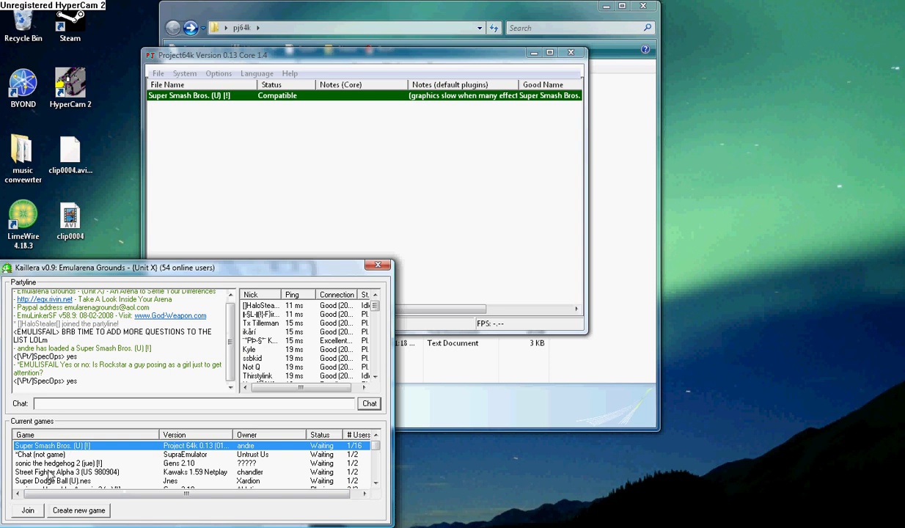
left_click(28, 510)
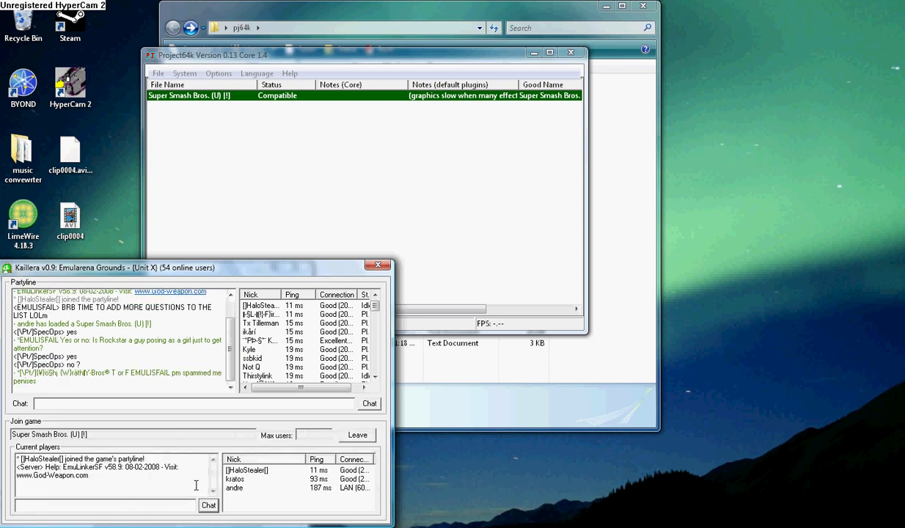
Leave the joined game and server, then close the Kaillera client, Project64k and the pj64k folder
left_click(358, 435)
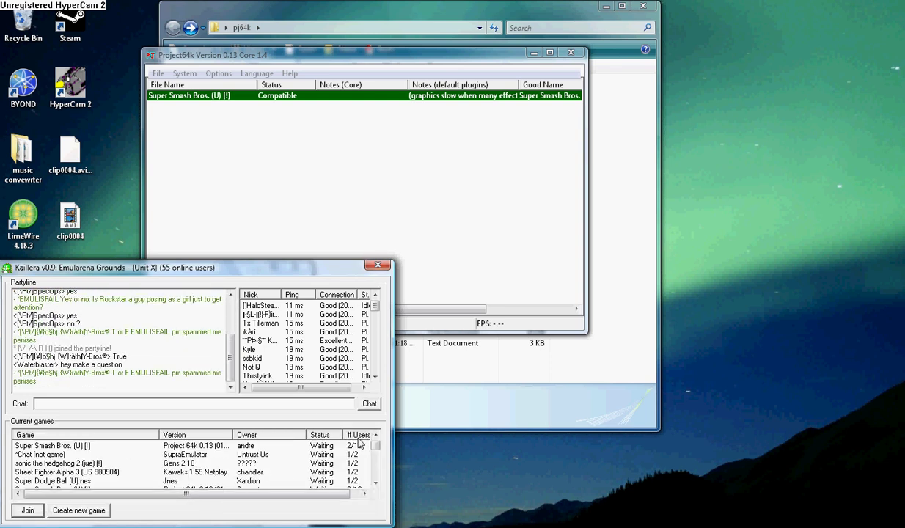
left_click(373, 268)
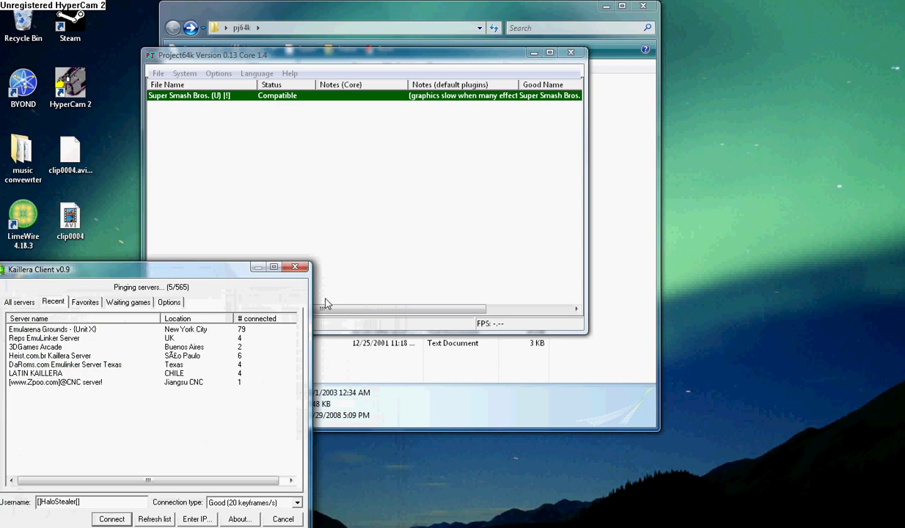
left_click(295, 268)
left_click(571, 53)
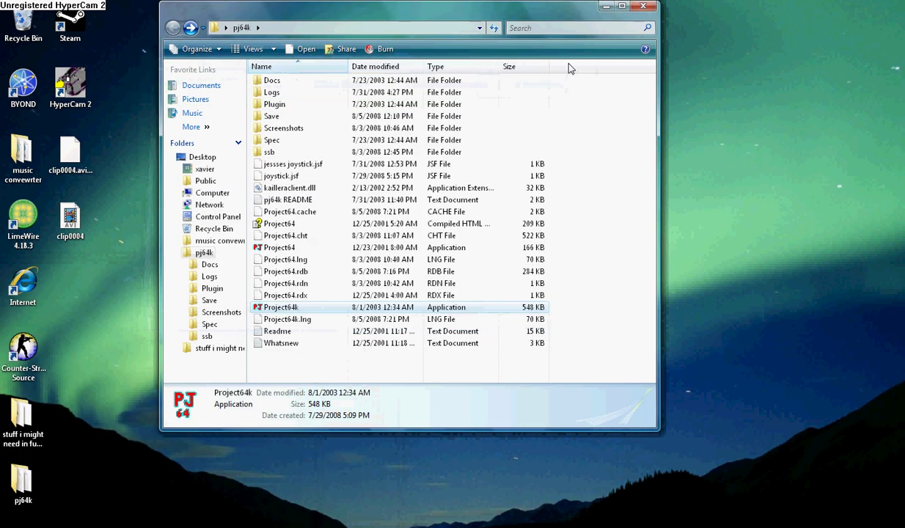
left_click(638, 8)
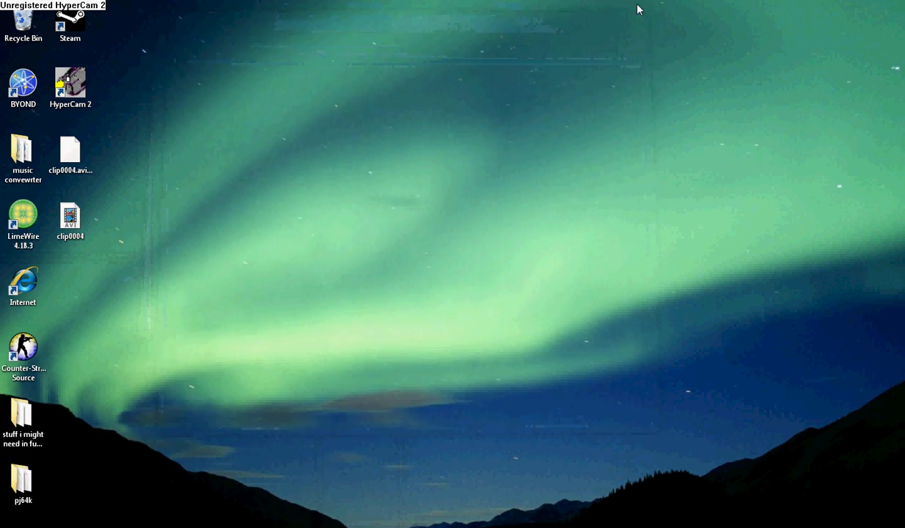
right_click(264, 527)
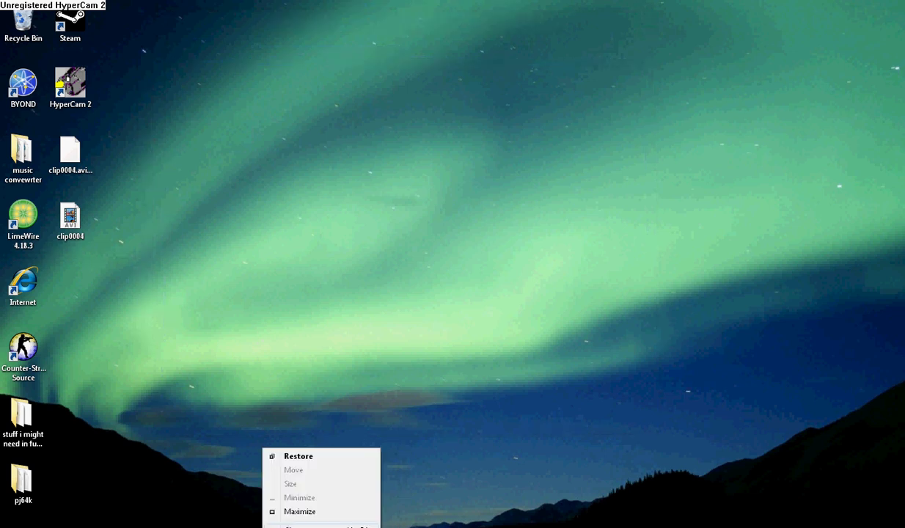
key("Escape")
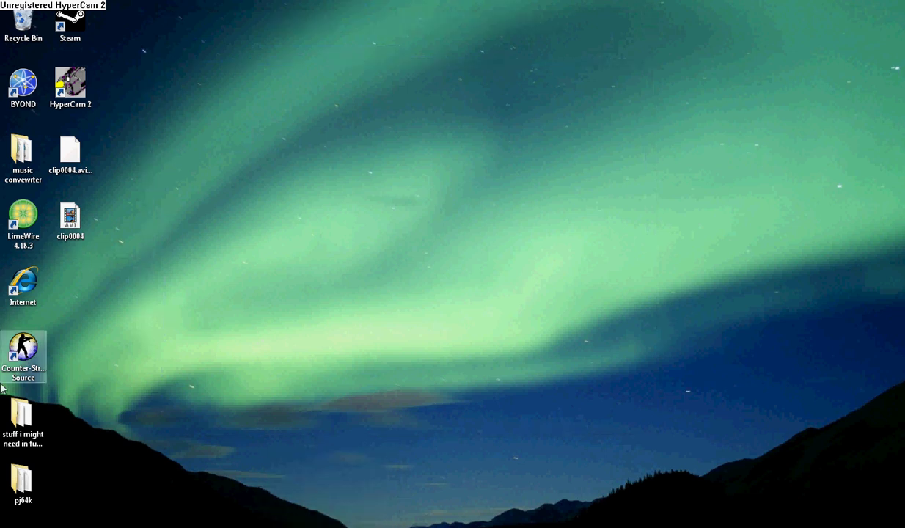
left_click(264, 527)
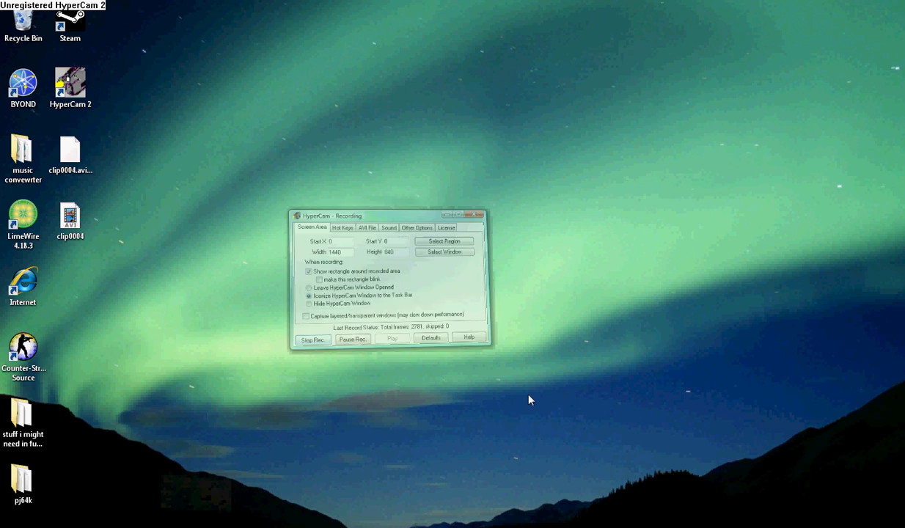